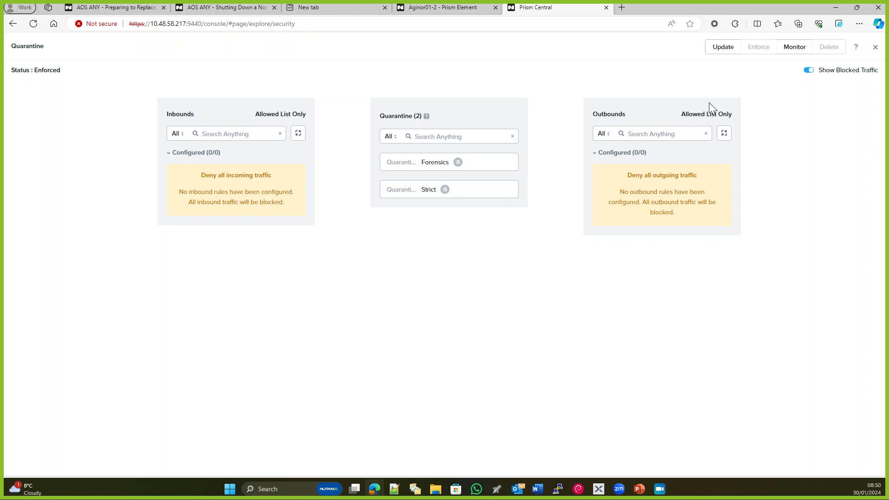
Close the Quarantine policy details and go to the list of VMs under Compute & Storage
click(876, 47)
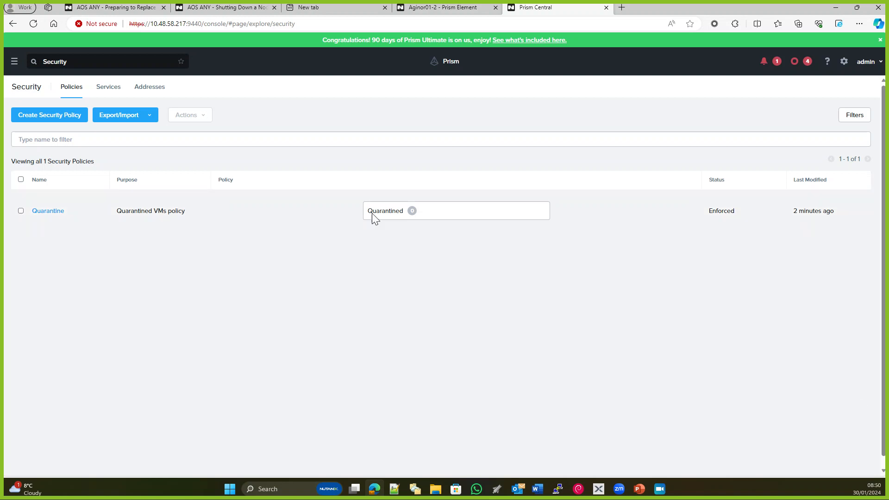
click(14, 65)
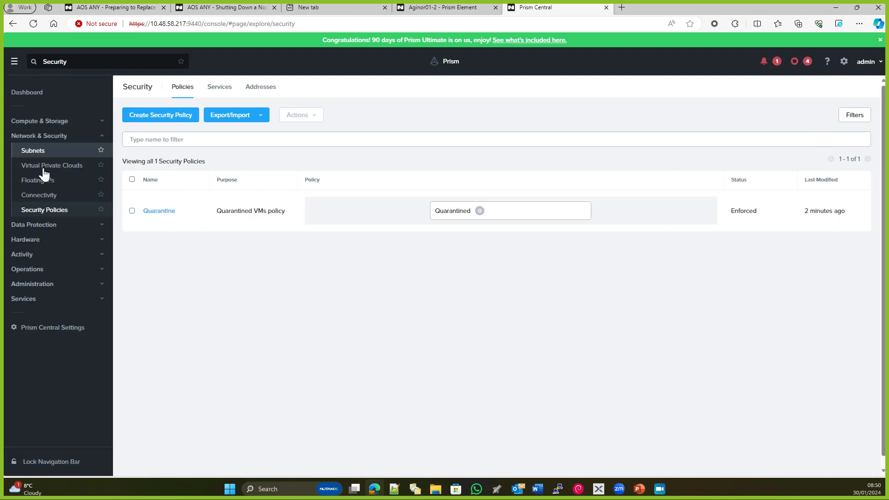
click(44, 123)
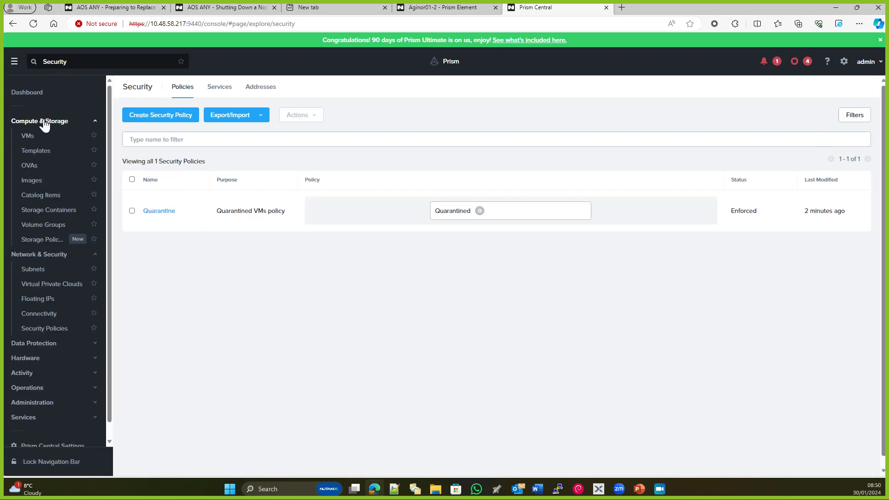
click(29, 137)
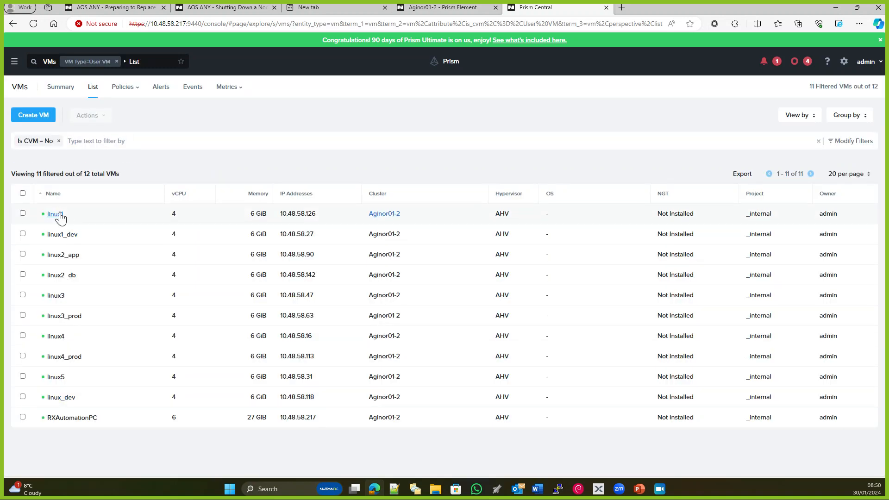
Quarantine the linux1 VM with the Strict method and refresh the VM list
click(23, 214)
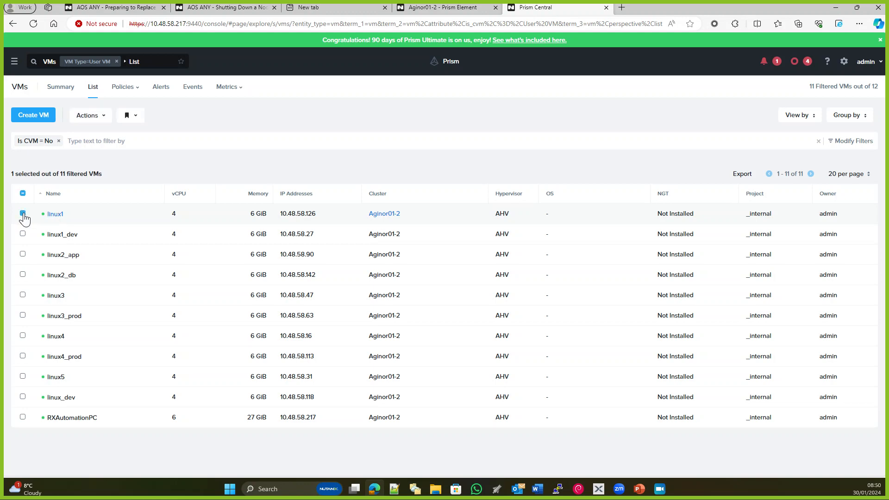
click(102, 120)
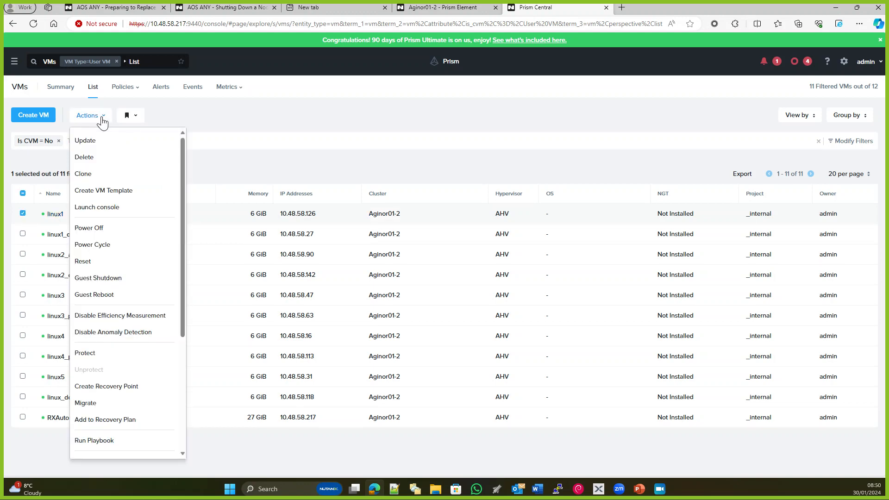
scroll(133, 294, down, 3)
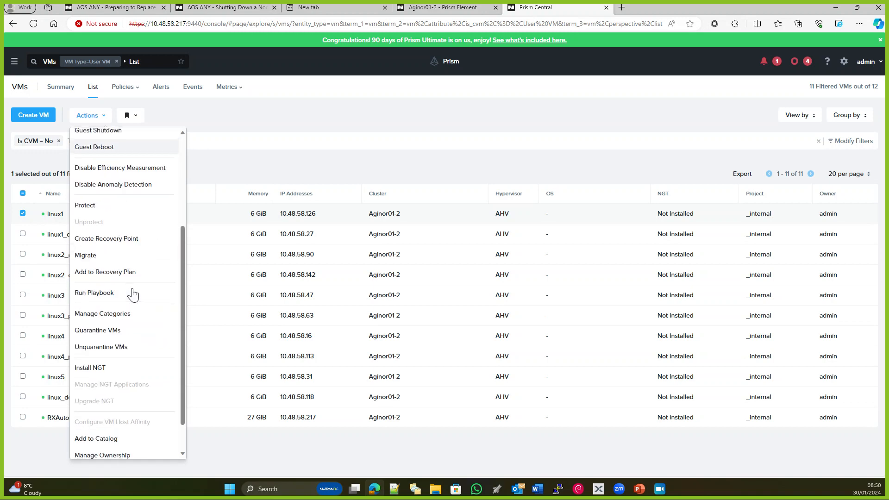
click(111, 330)
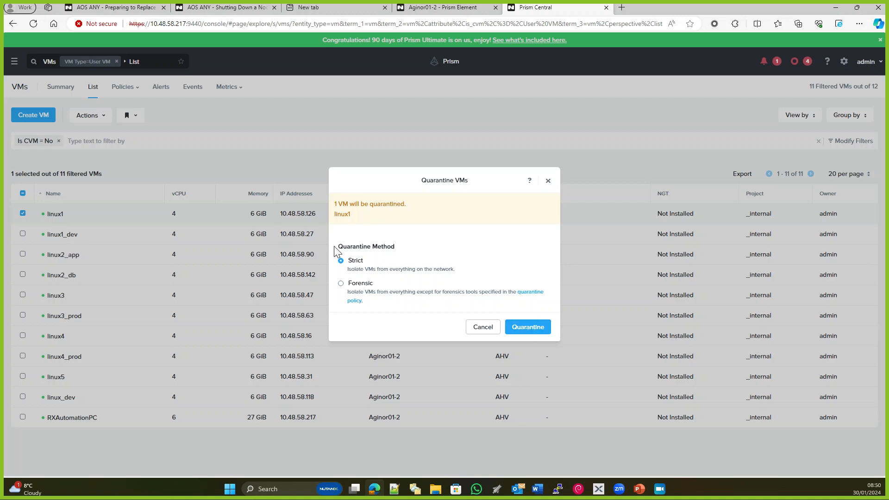
click(528, 327)
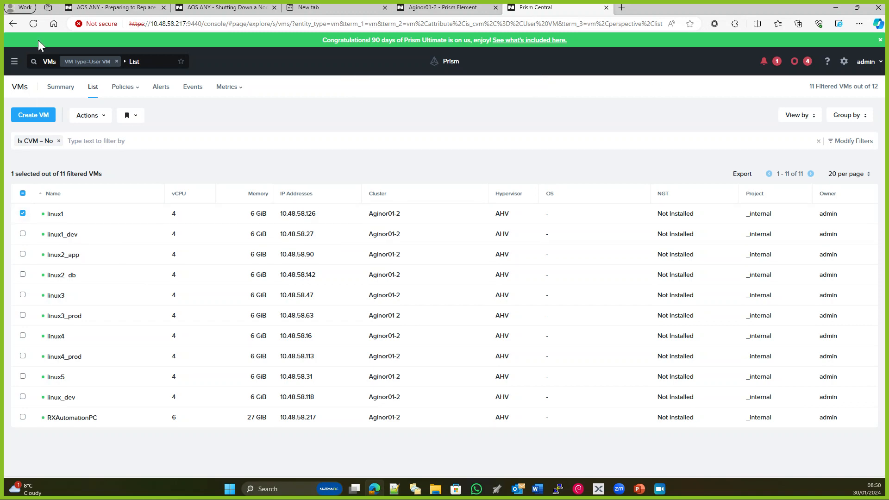
click(33, 24)
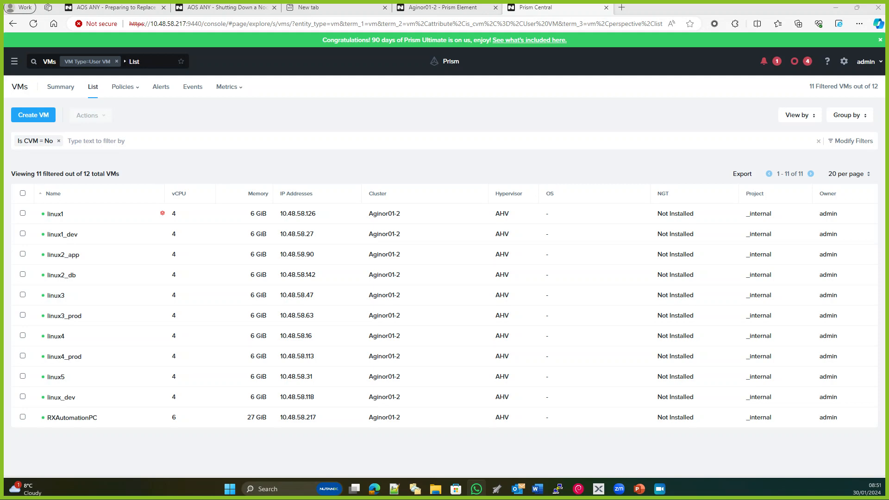
Go to the security policies and view which VMs are covered by the Quarantine policy
click(14, 64)
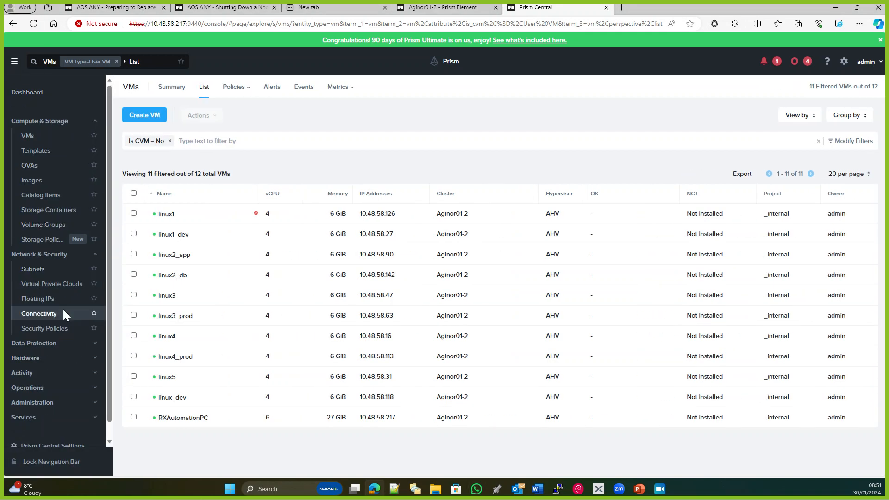
click(51, 239)
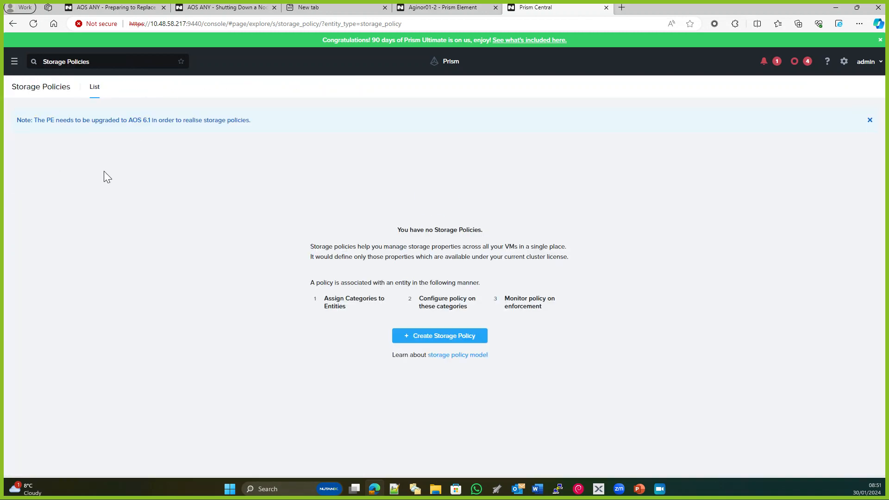
click(15, 63)
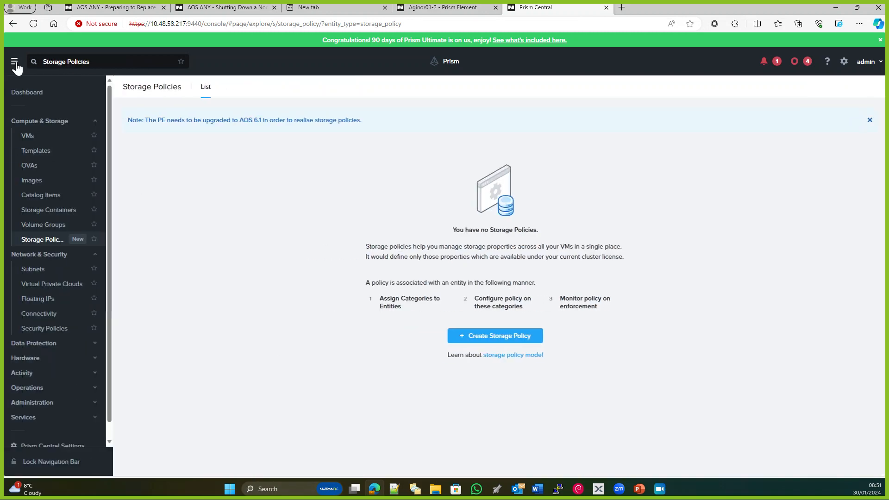
click(46, 330)
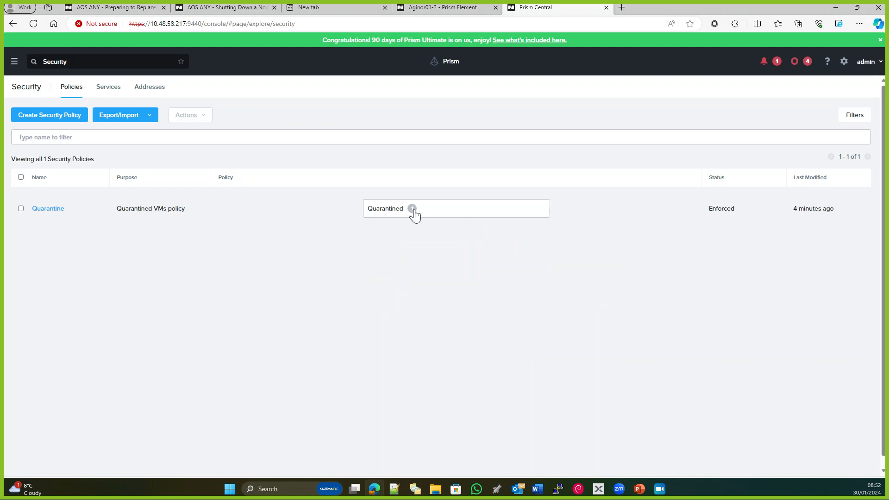
click(413, 209)
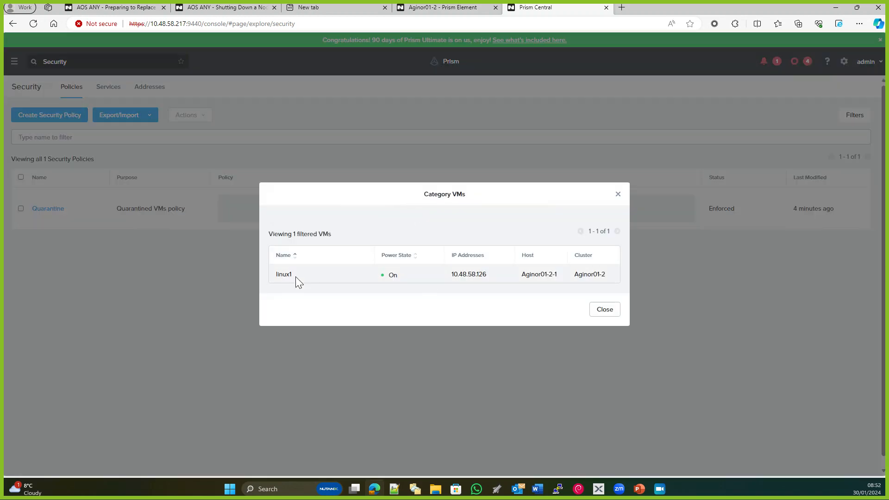
click(607, 311)
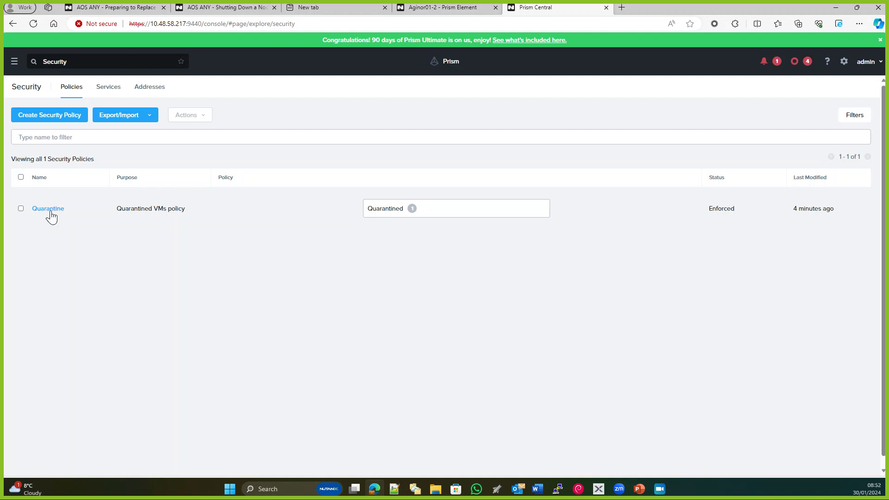
Open the Quarantine policy, view the VMs in its Strict category, and return to the policy list
click(49, 214)
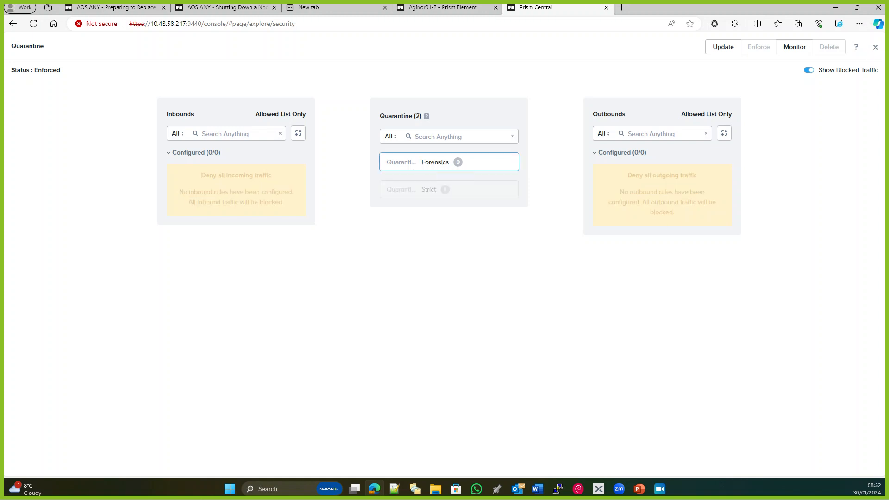
drag(421, 163, 449, 162)
click(445, 189)
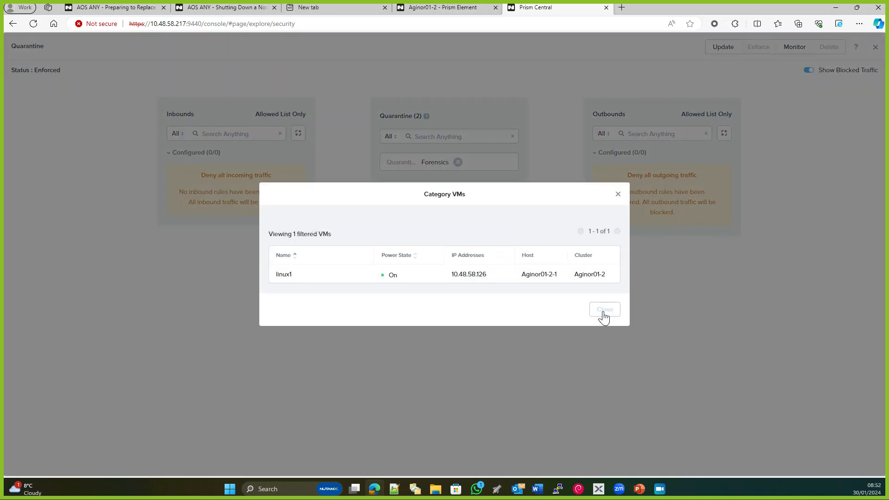
click(604, 310)
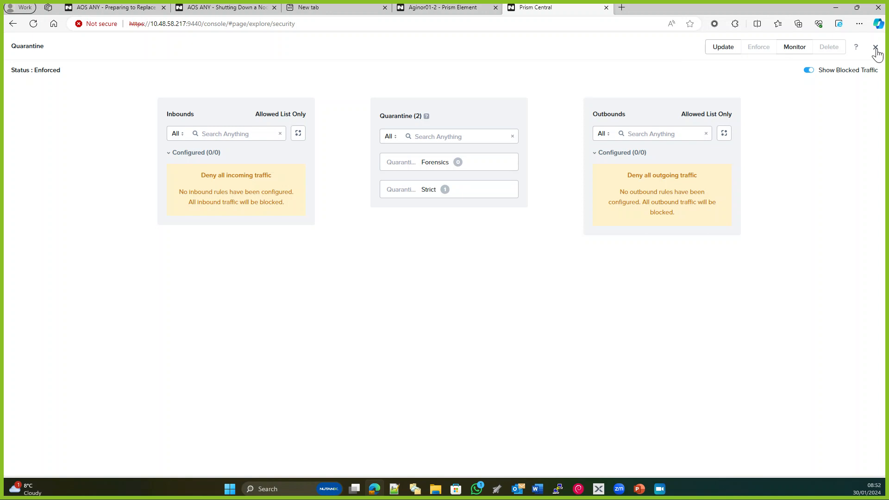
click(876, 48)
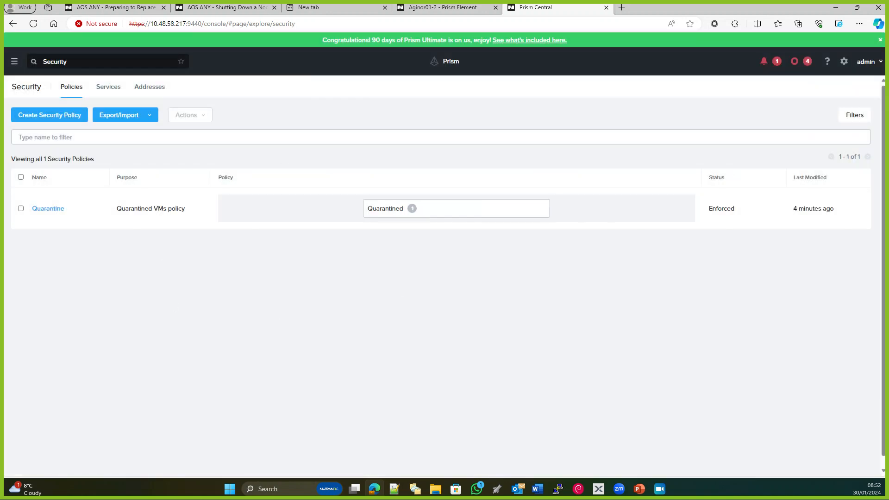
Return to the VM list and review the actions available for the selected linux1 VM
click(15, 61)
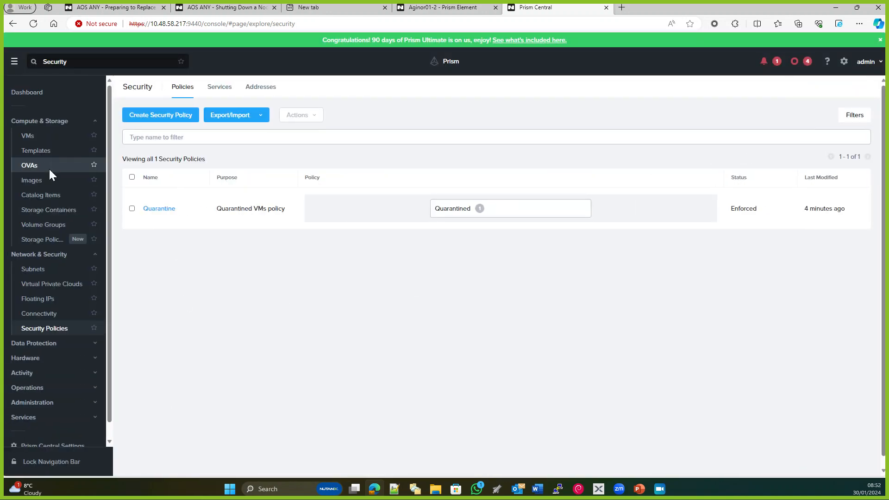
click(27, 137)
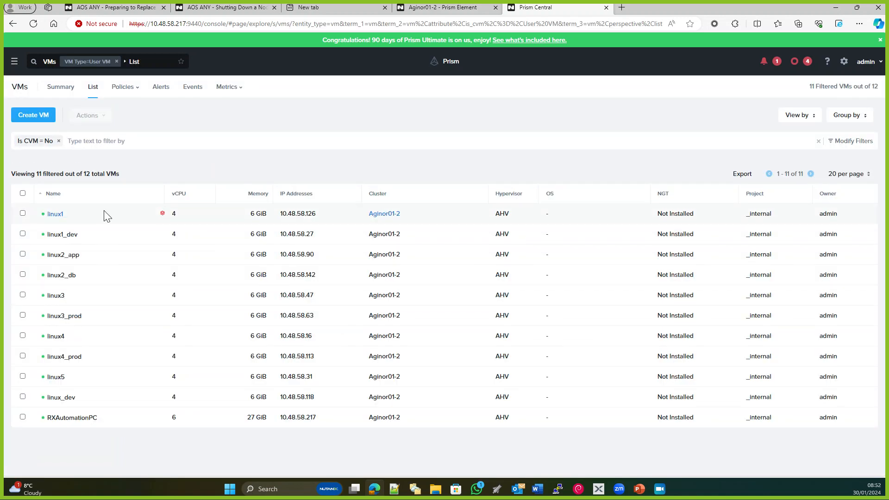
click(23, 214)
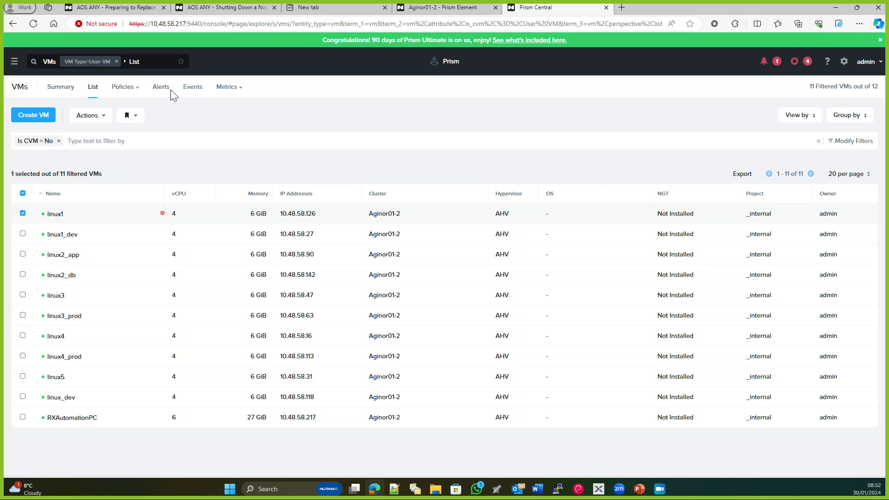
click(93, 118)
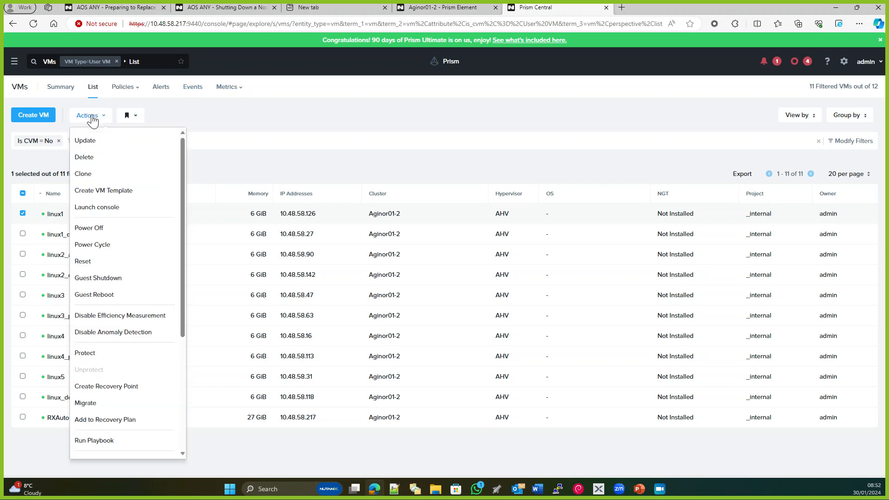
click(248, 113)
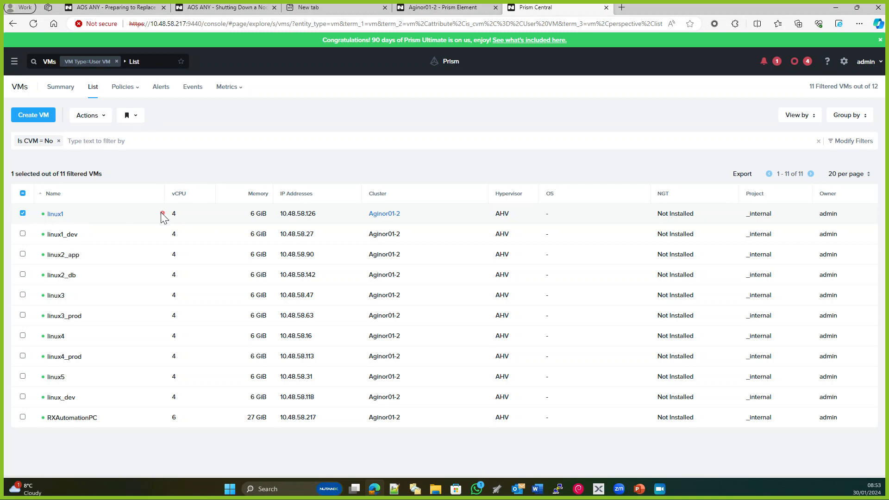
Unquarantine the linux1 VM from the Strict method and refresh the VM list
mouse_move(162, 213)
click(22, 233)
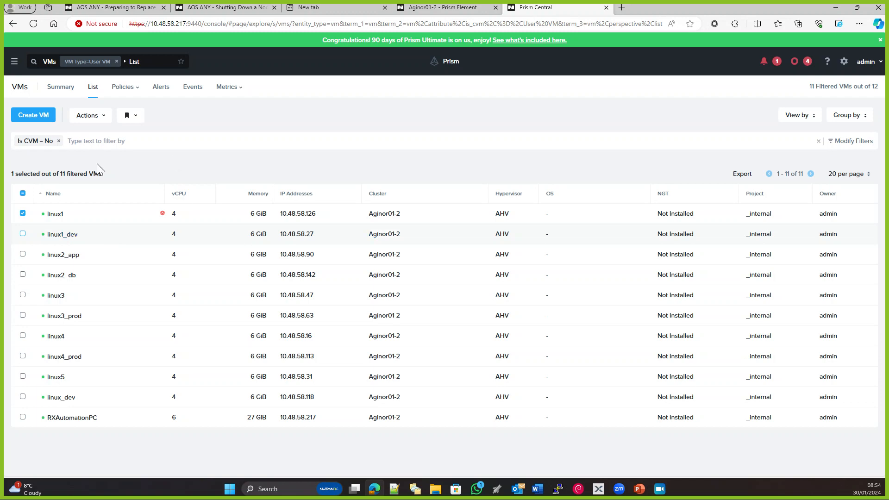
click(97, 116)
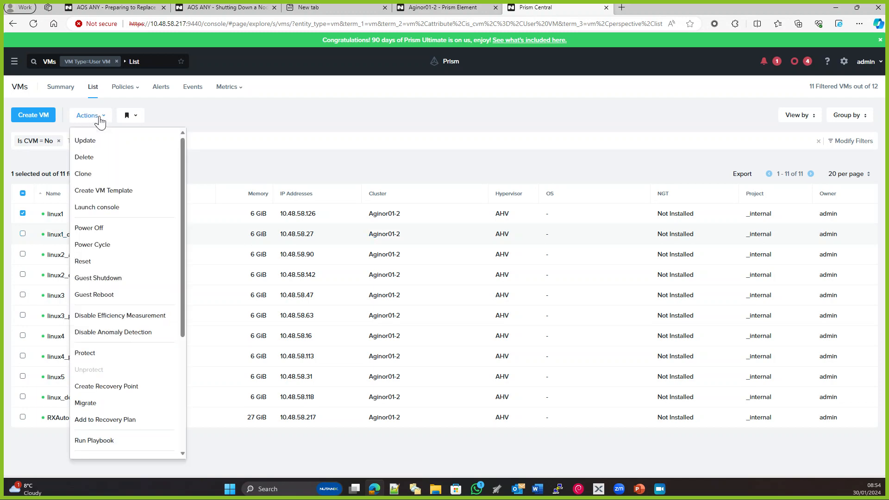
scroll(123, 276, down, 4)
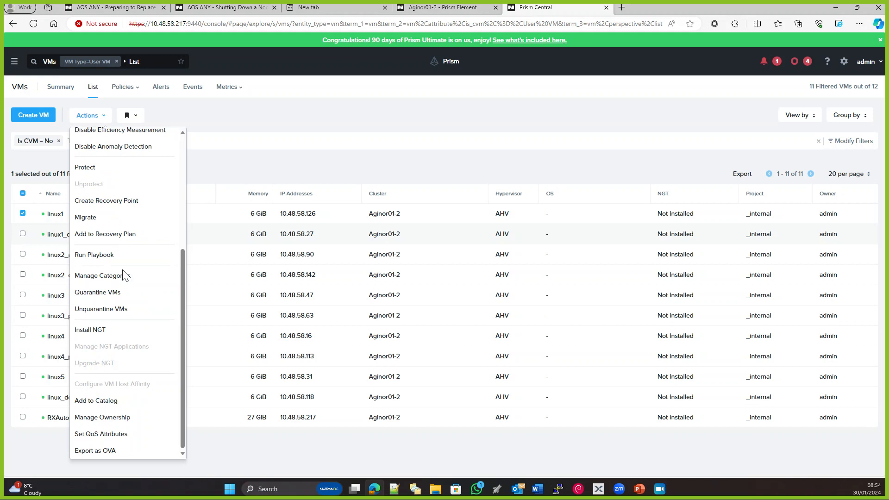
click(101, 309)
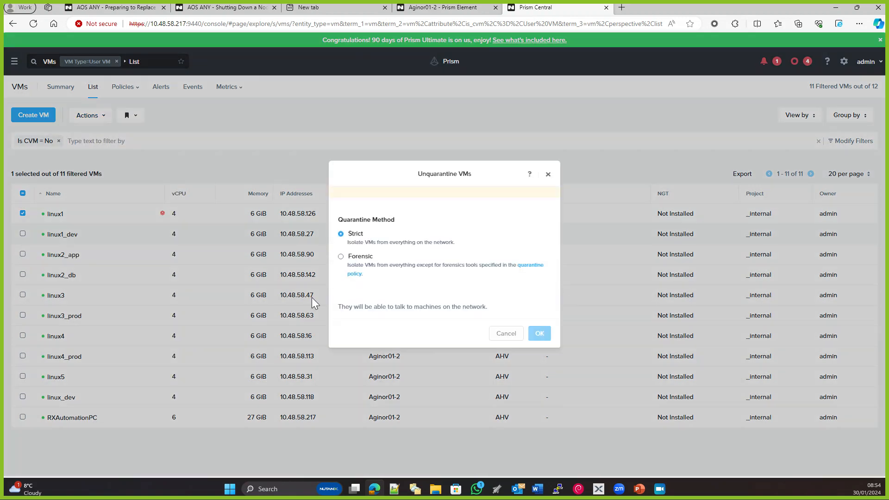
click(526, 286)
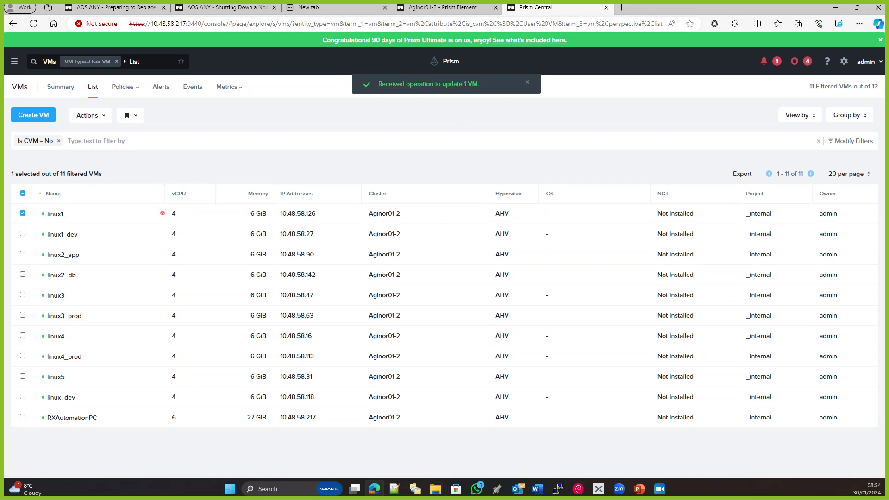
click(31, 23)
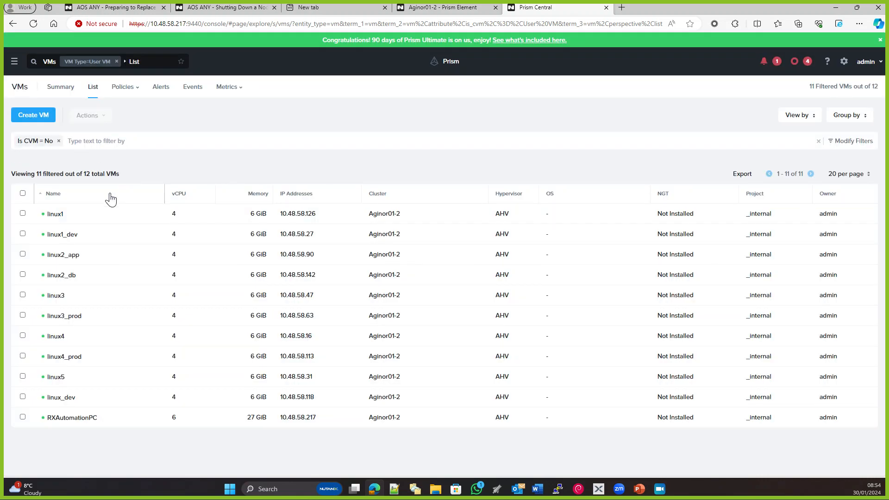
Examine which actions are available with all listed VMs selected, and clear the selection
click(22, 193)
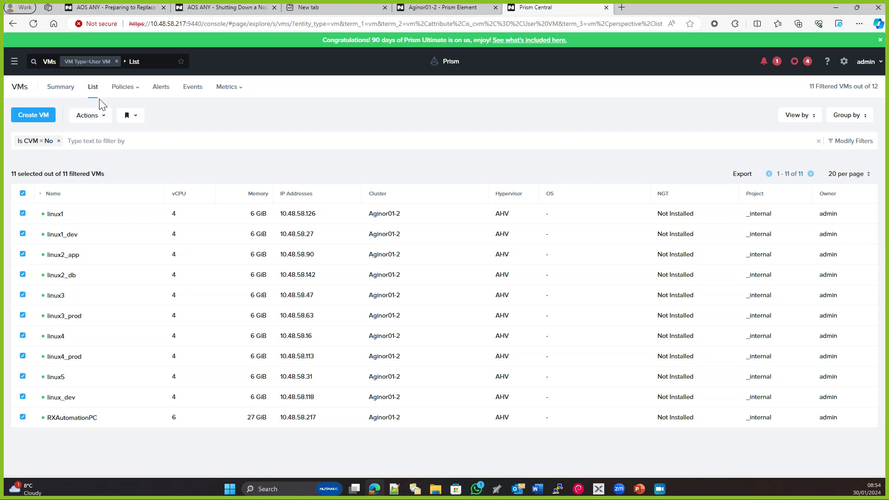
click(96, 115)
scroll(113, 278, down, 4)
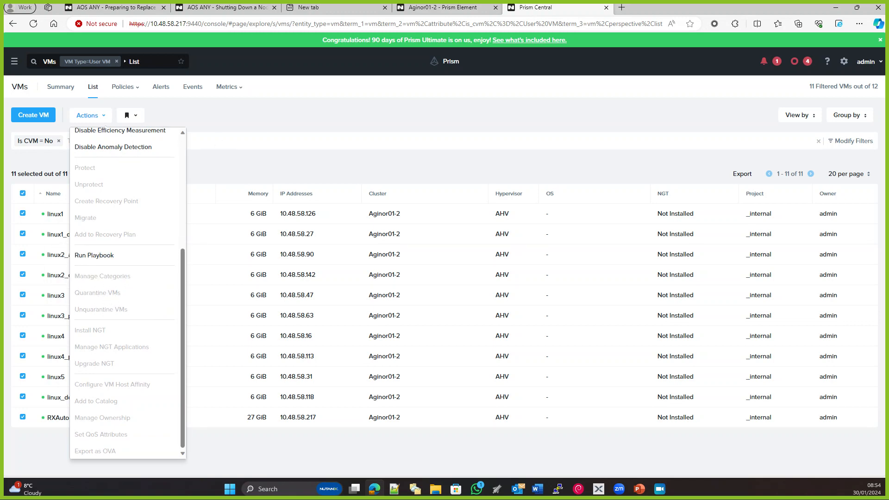
click(231, 141)
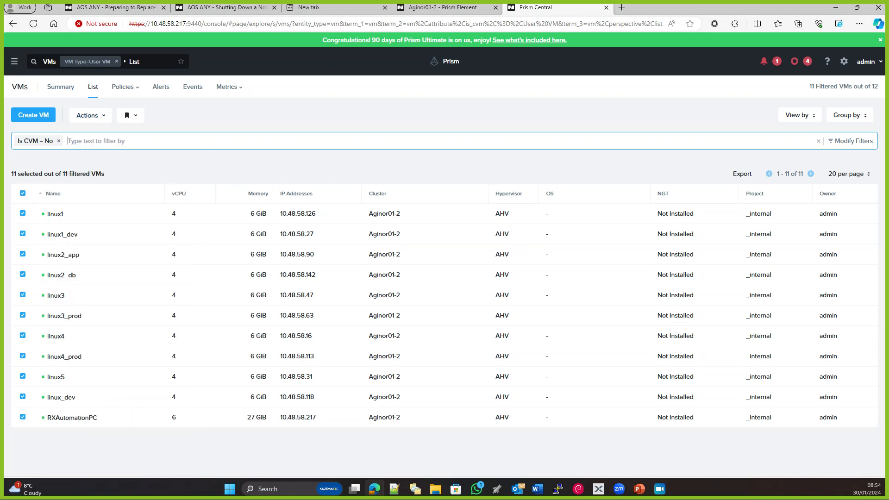
click(22, 194)
click(22, 194)
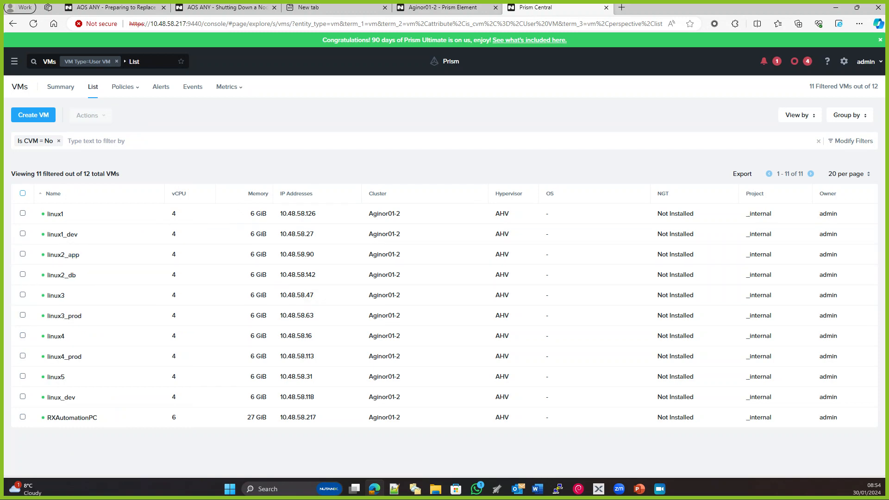
click(660, 489)
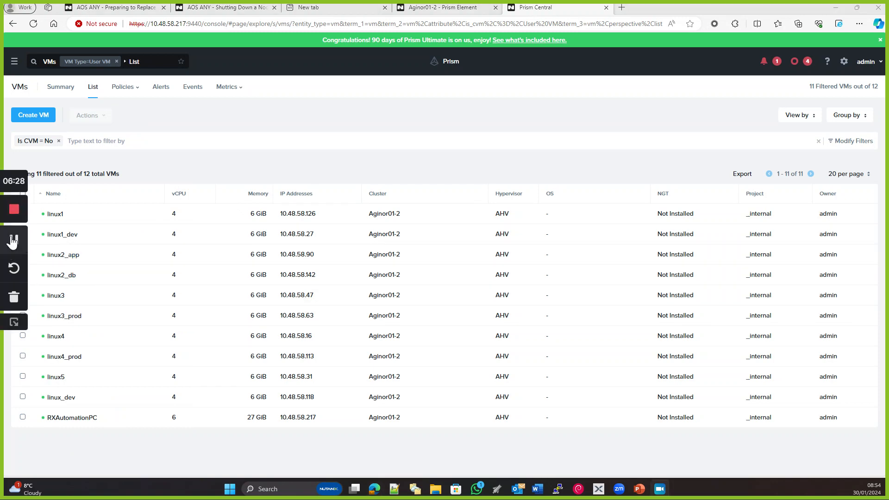